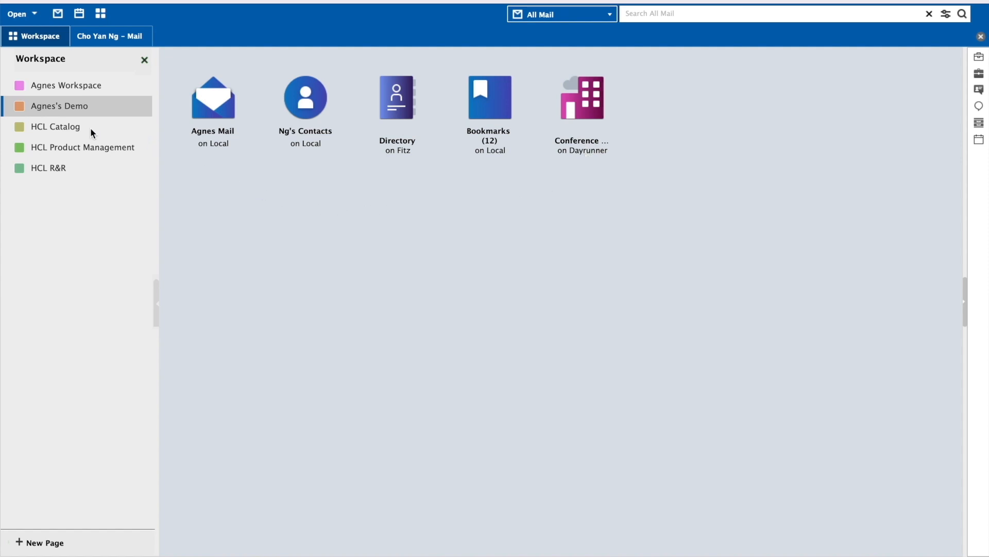
Step: Move the Catalog tile from the HCL Catalog page onto the demo page, then open the Mail database
left_click(65, 132)
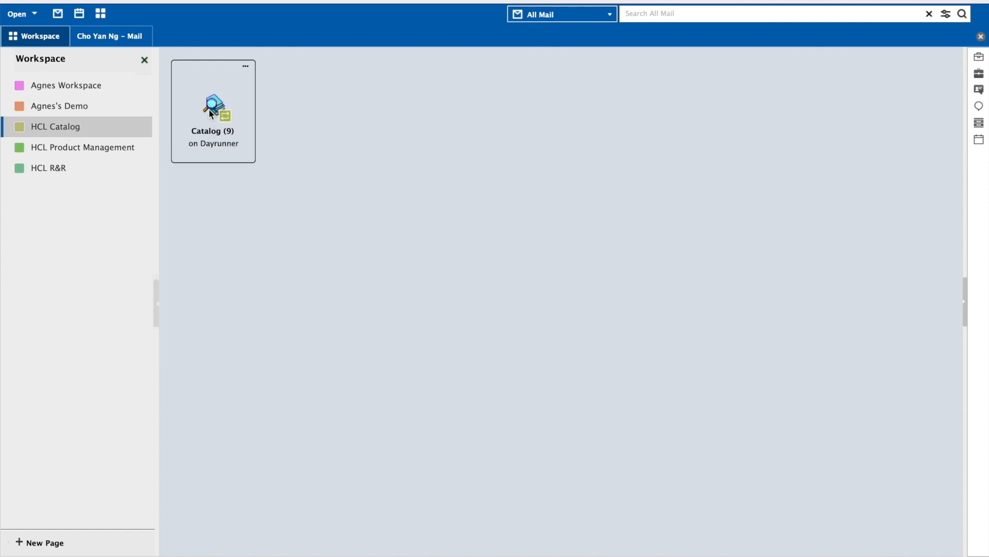
left_click_drag(214, 114, 69, 108)
left_click(66, 107)
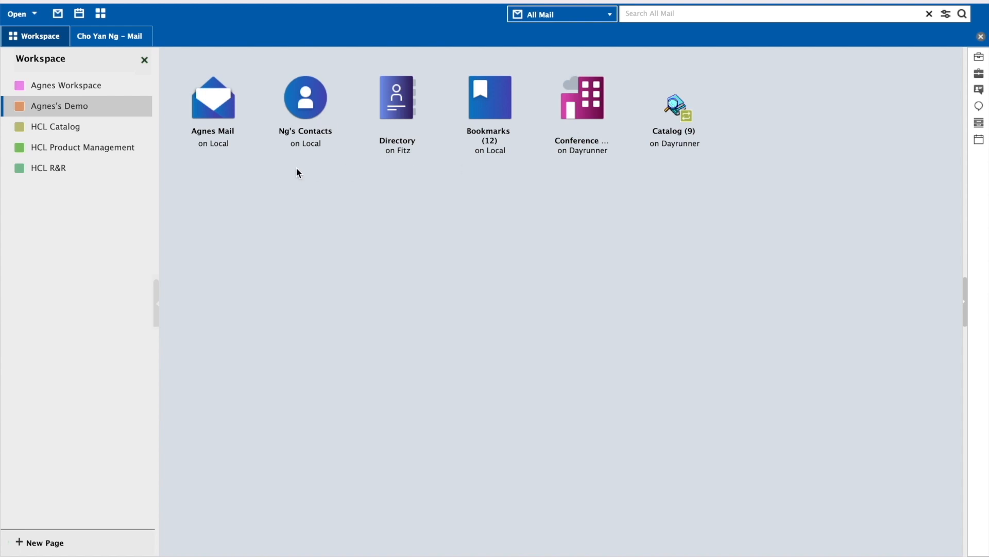
double_click(224, 113)
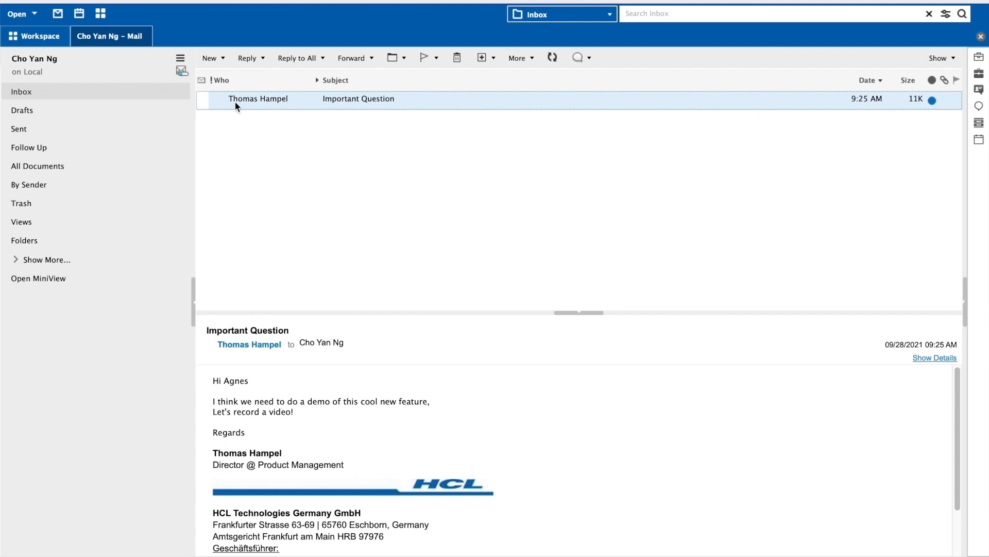
Step: Create a new meeting invitation with the subject 'recording session'
left_click(223, 59)
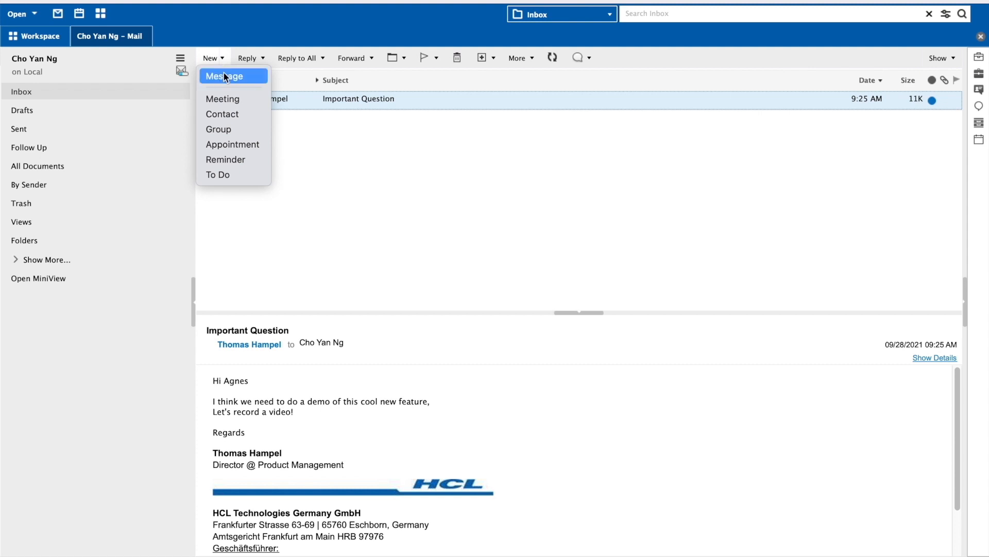
left_click(224, 97)
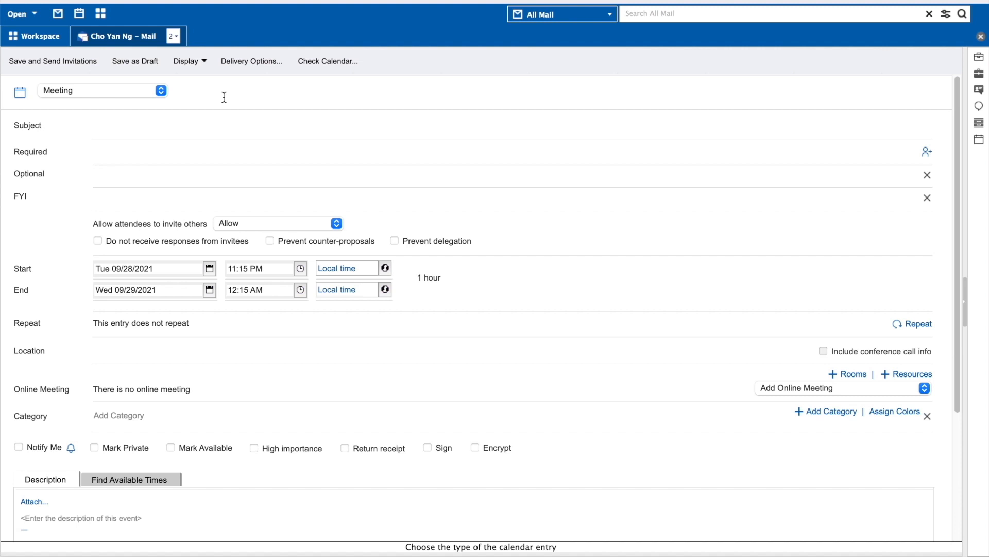
left_click(190, 132)
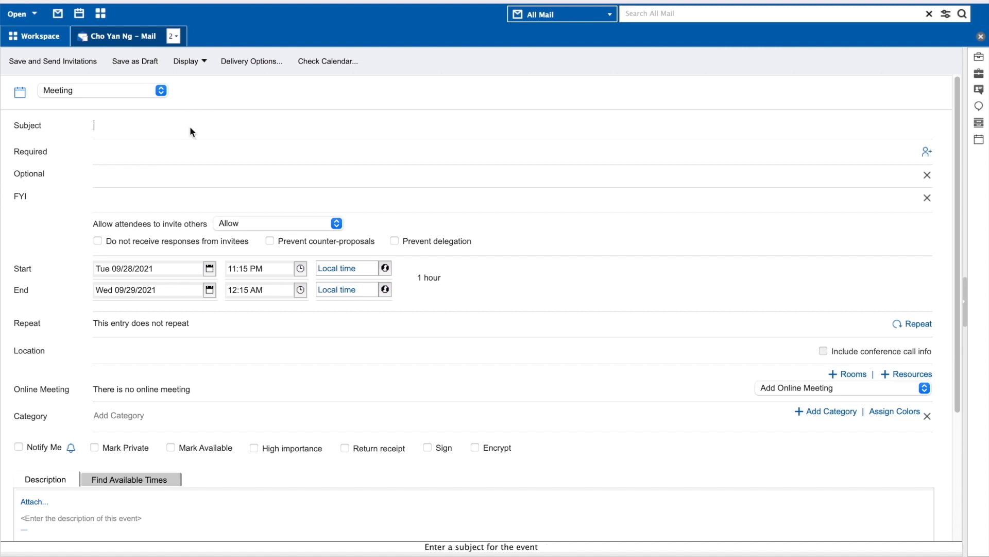
type("recording session")
Step: Add one required invitee from the directory and open Configure Dynamic Meeting Services
left_click(165, 148)
type("Thomas")
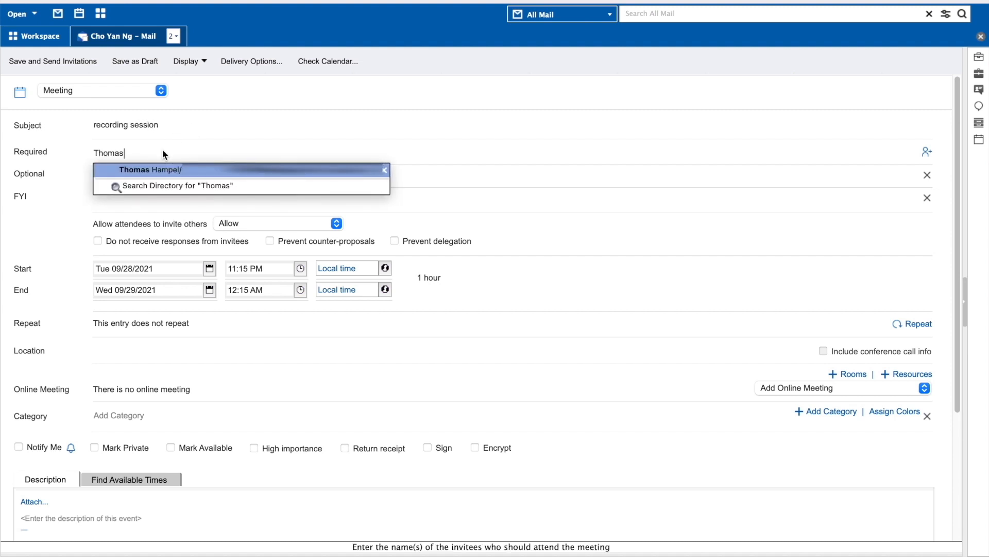
left_click(156, 171)
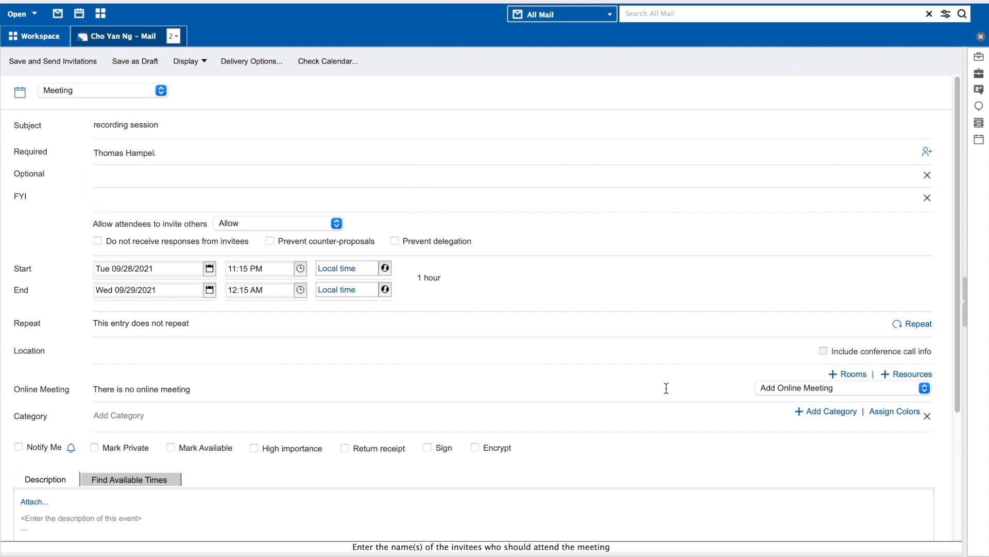
left_click(766, 390)
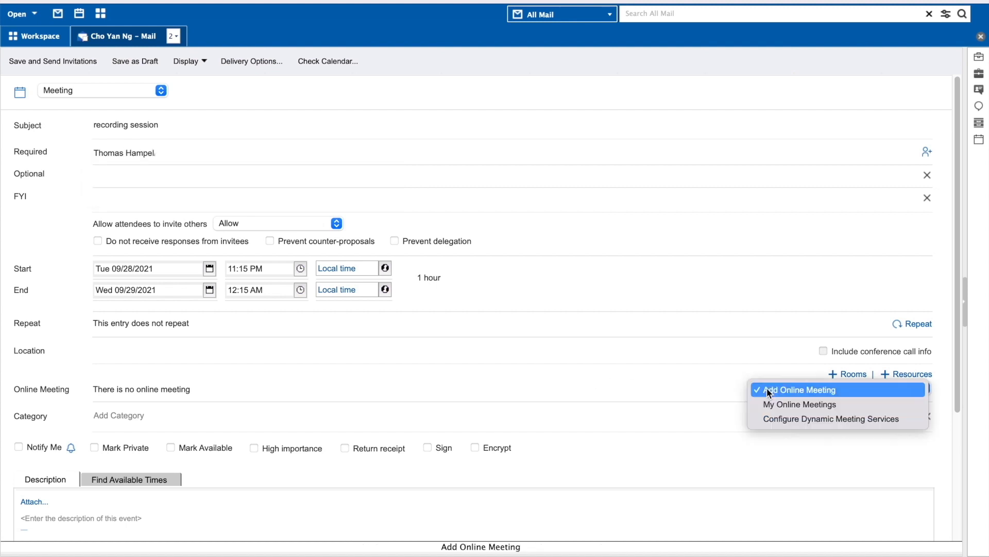
left_click(770, 420)
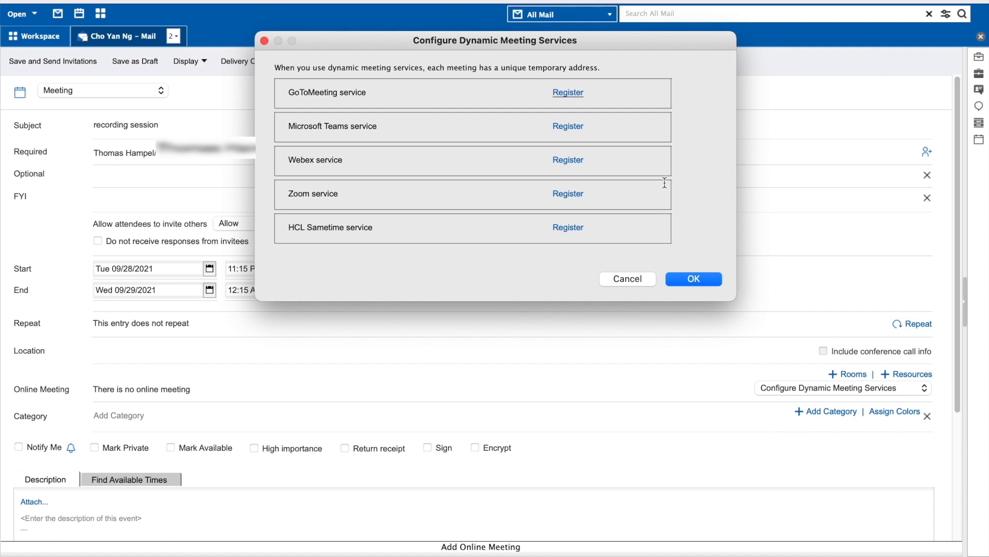
Step: Register the GoToMeeting service with a replacement login email and request an access token
left_click(569, 93)
left_click(503, 156)
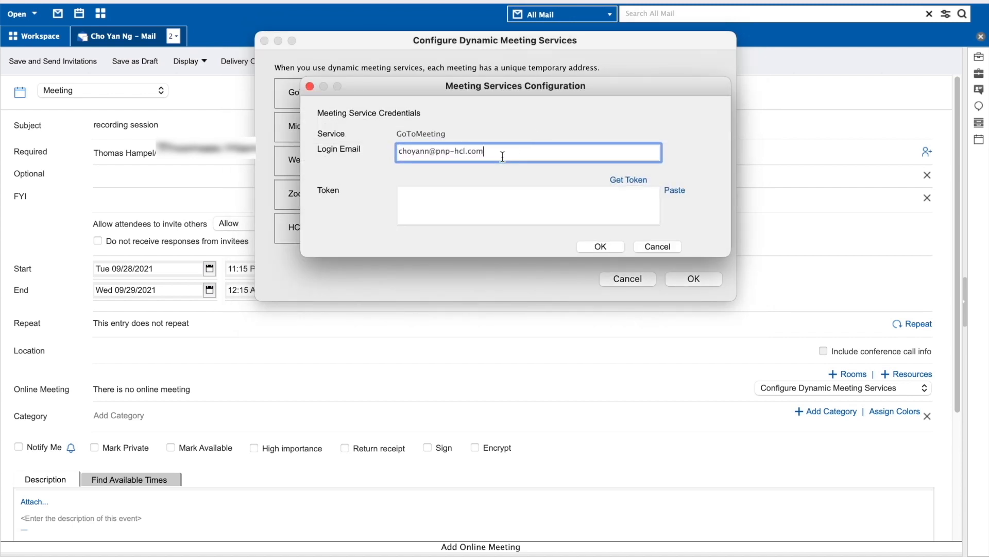
left_click_drag(503, 157, 376, 147)
key("BackSpace")
left_click(643, 179)
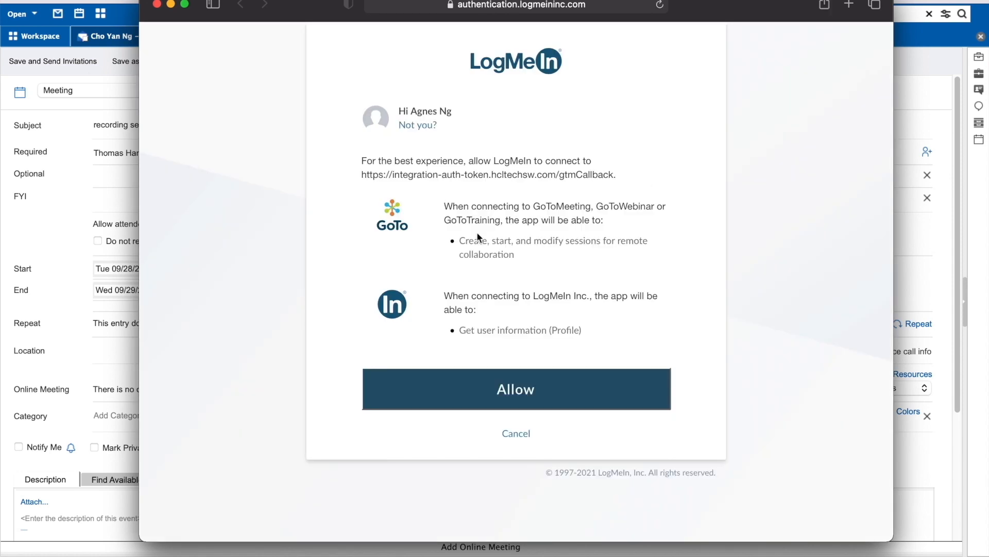
Step: Allow LogMeIn access in Safari, copy the generated refresh token, and minimize the browser
left_click(516, 393)
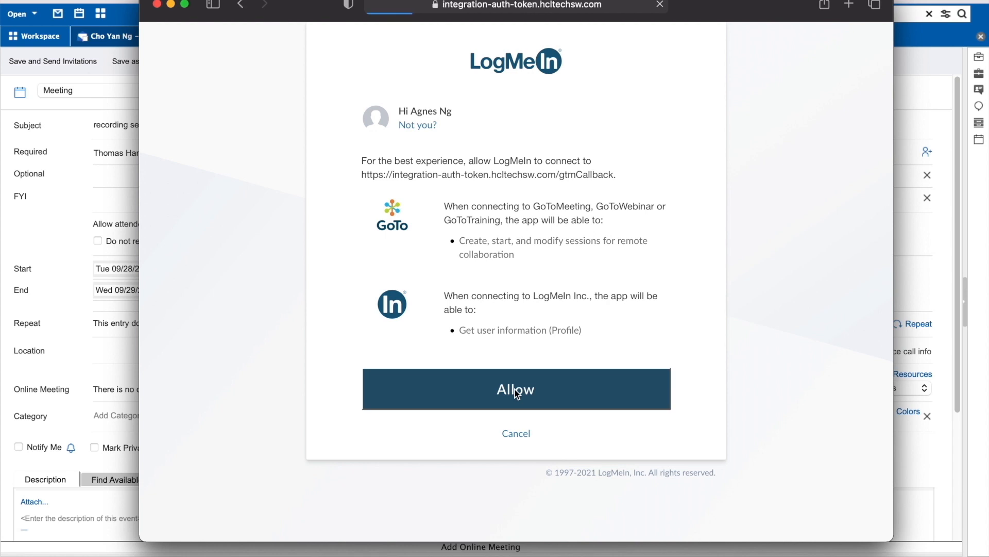
scroll(514, 389, "down", 5)
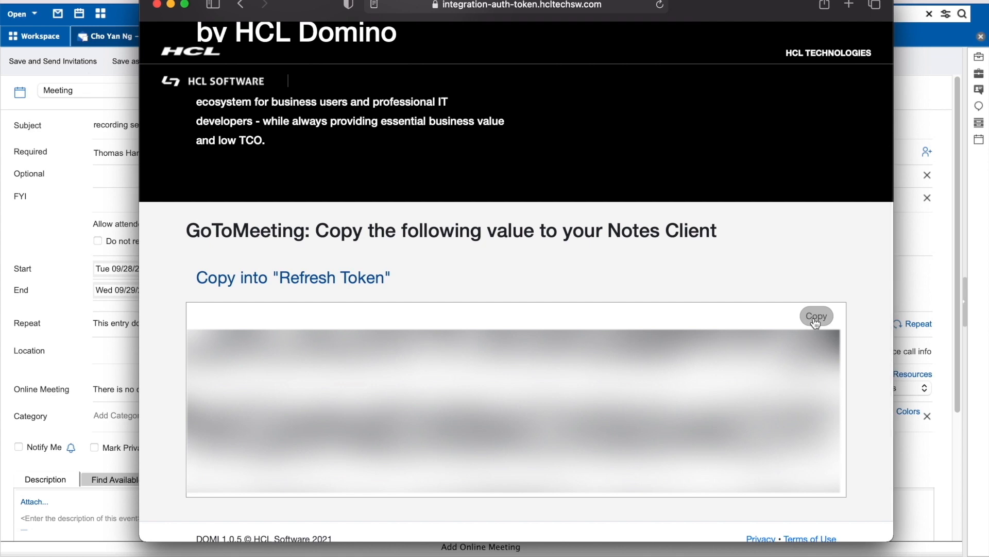
left_click(816, 317)
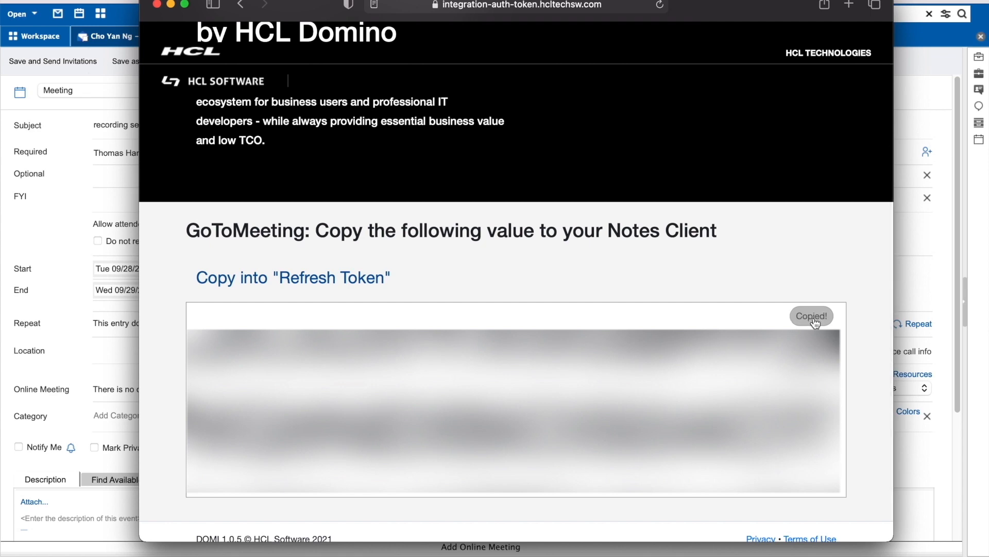
left_click(171, 5)
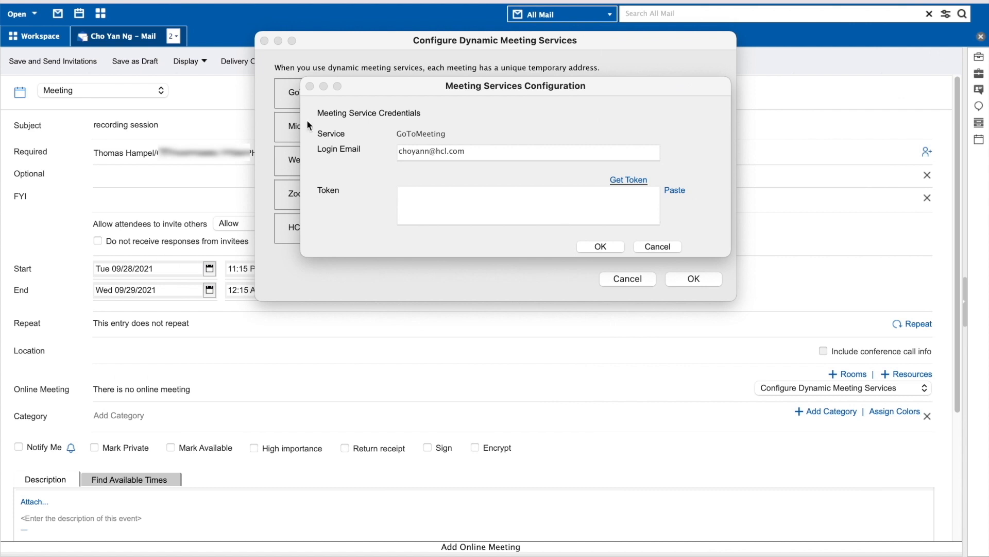
Step: Paste the copied refresh token, confirm it is valid, and save the GoToMeeting credentials
left_click(675, 192)
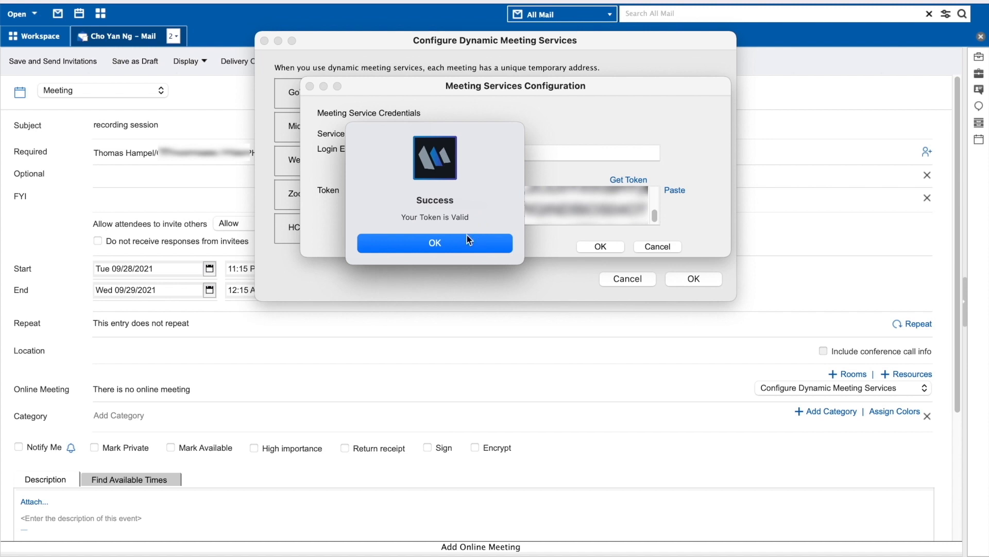
left_click(456, 246)
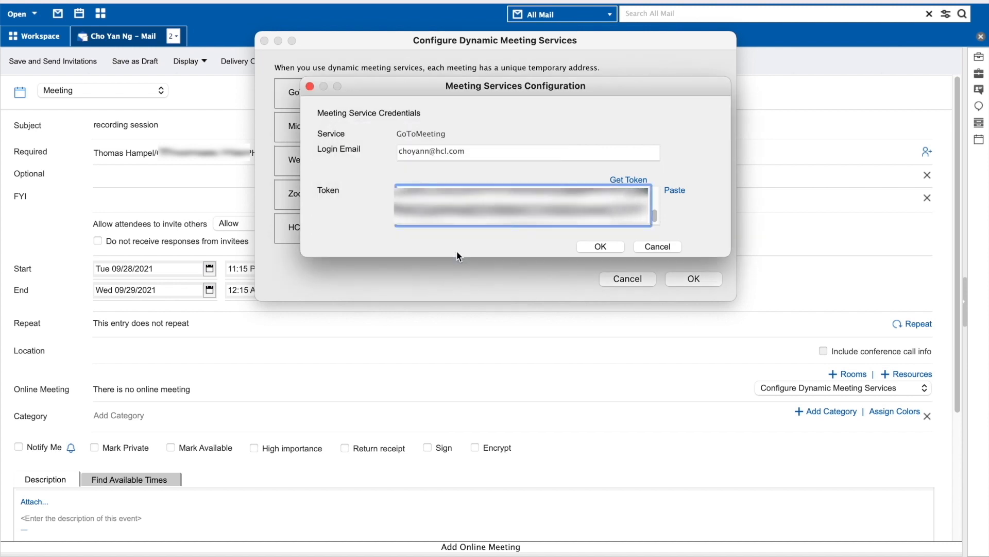
left_click(608, 249)
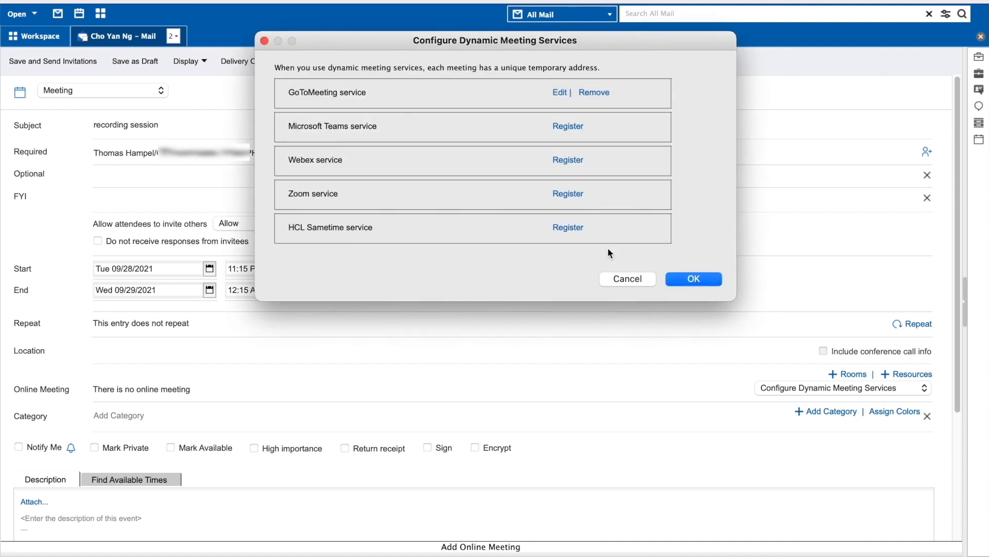
left_click(696, 280)
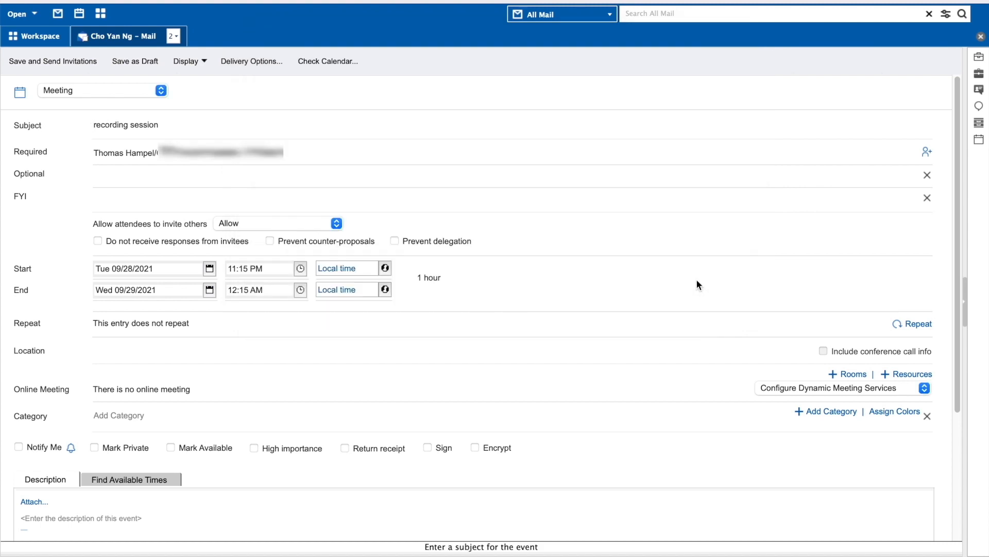
Step: Choose GoToMeeting as the online meeting type for the 'recording session' invite
left_click(781, 390)
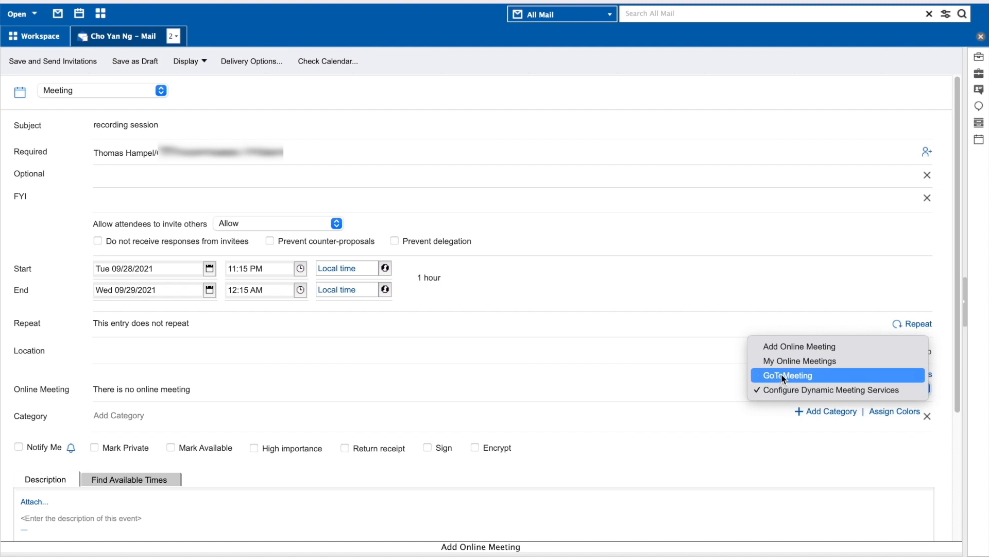
left_click(781, 374)
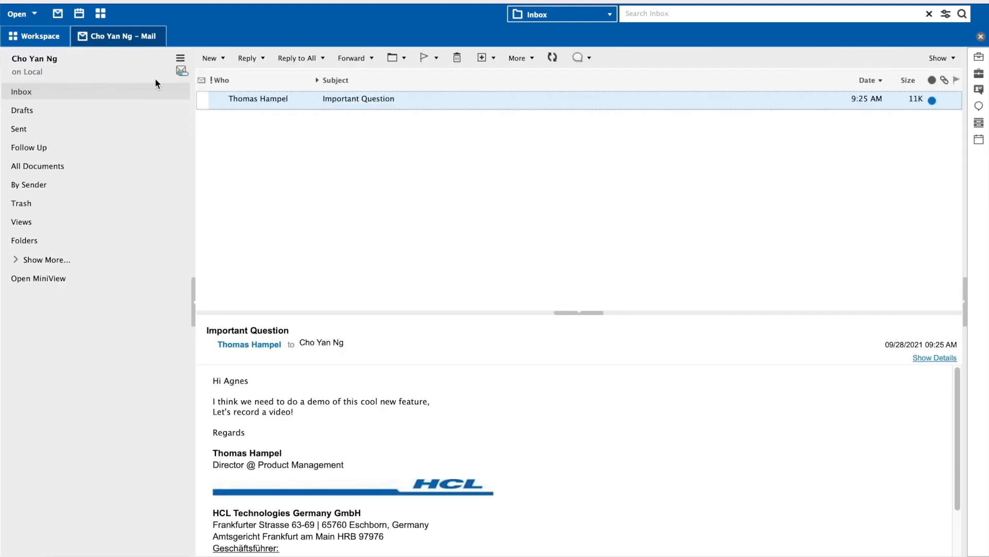
Step: Switch to the Calendar, open the 'recording session' meeting to check its GoToMeeting URL, then return to Mail
left_click(180, 59)
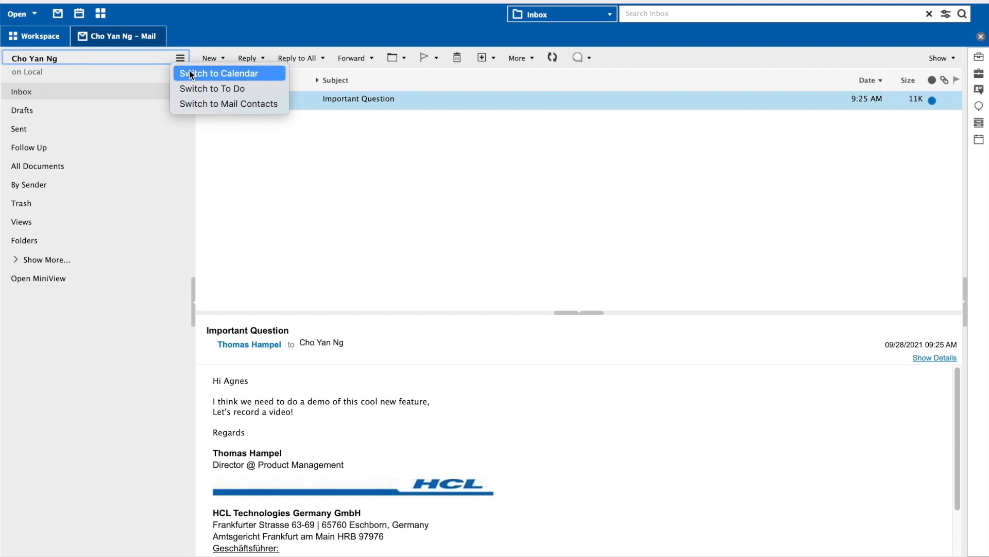
left_click(189, 72)
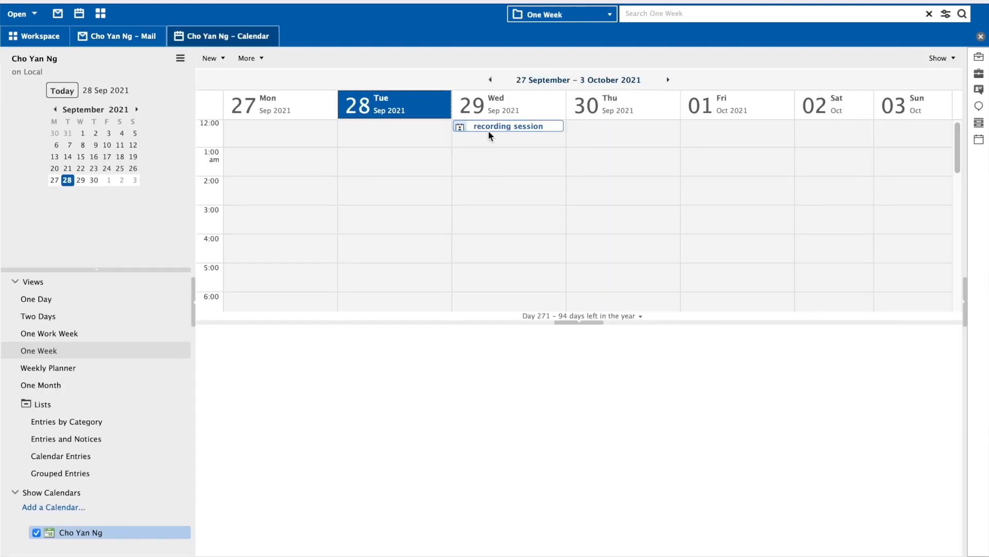
mouse_move(486, 126)
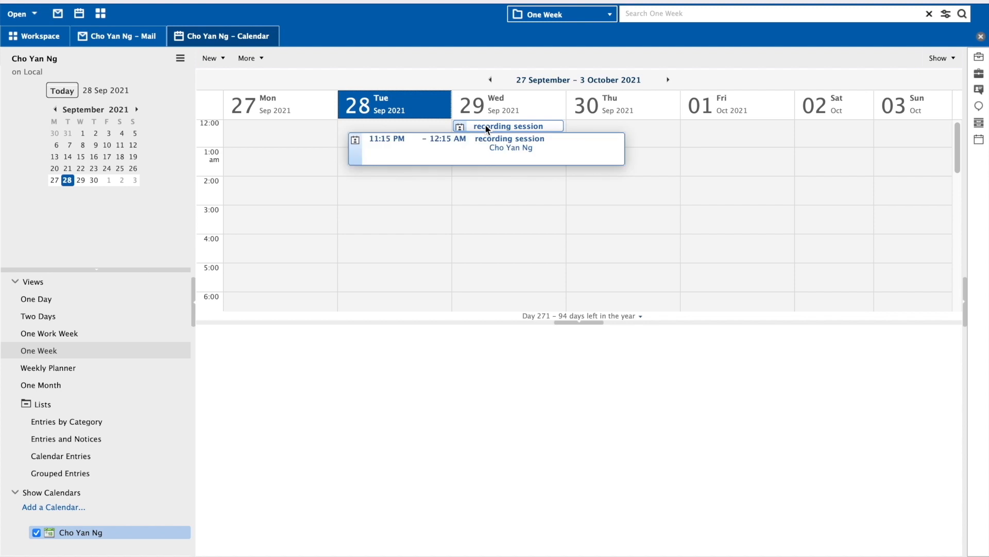
left_click(486, 128)
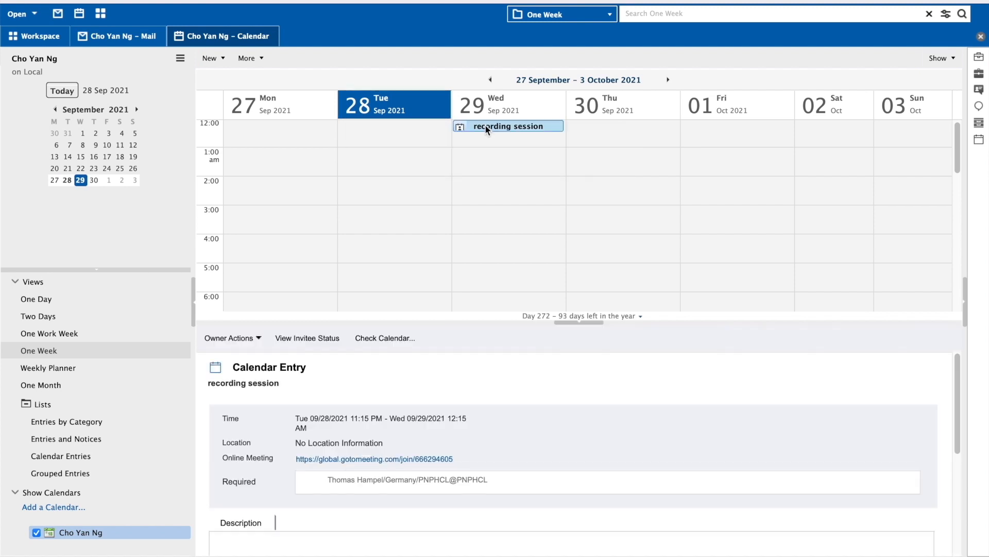
double_click(486, 127)
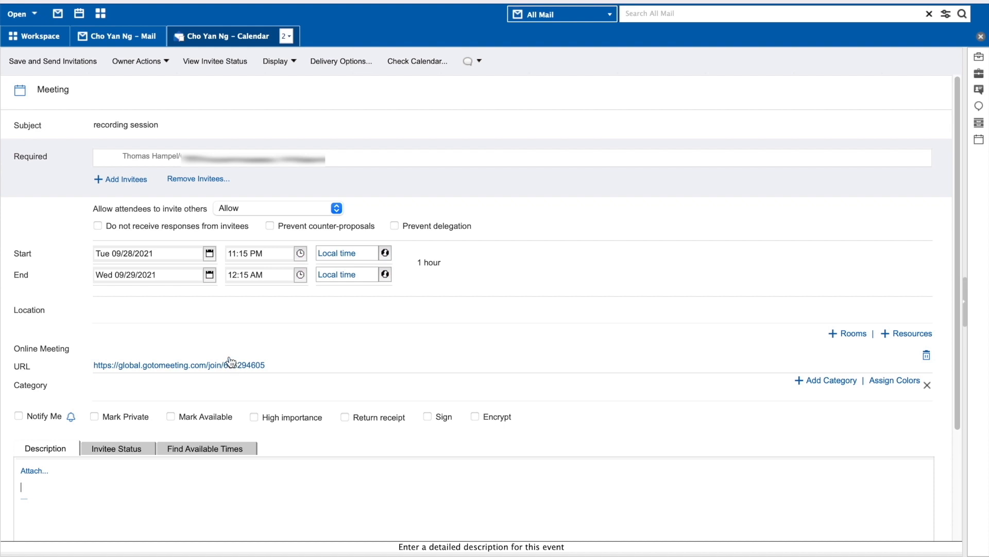
left_click(116, 34)
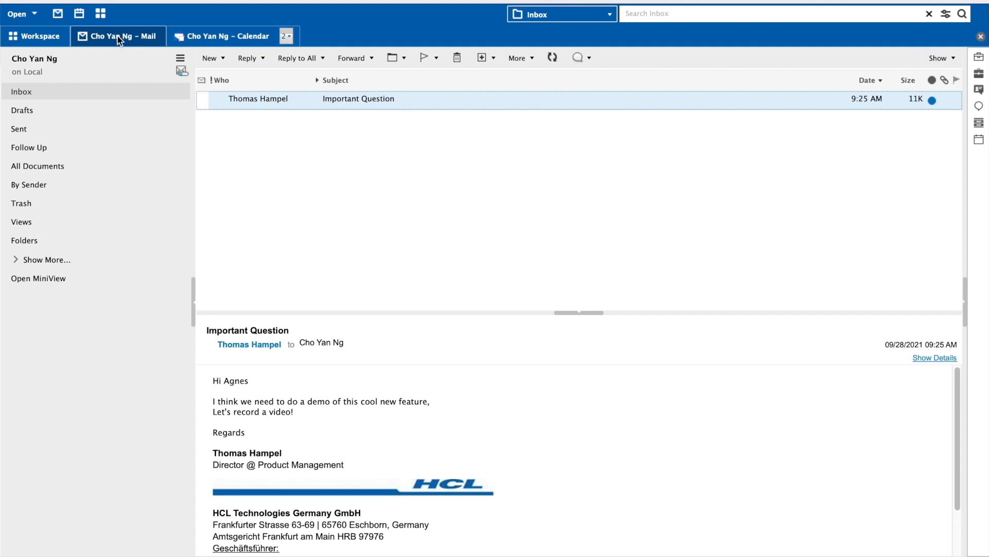
Step: Open Advanced Properties > Document Properties for the 'Important Question' message
mouse_move(285, 104)
right_click(351, 103)
mouse_move(379, 116)
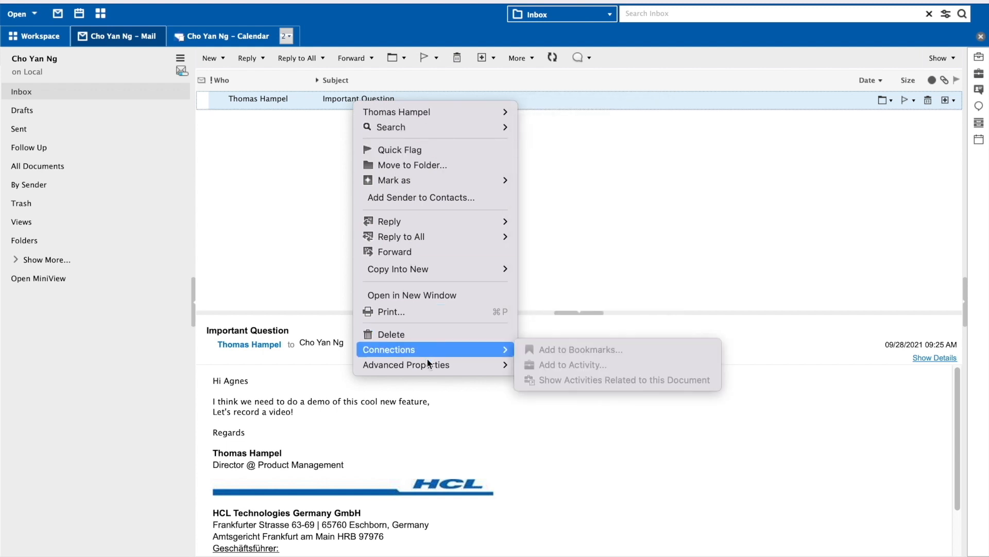
mouse_move(428, 362)
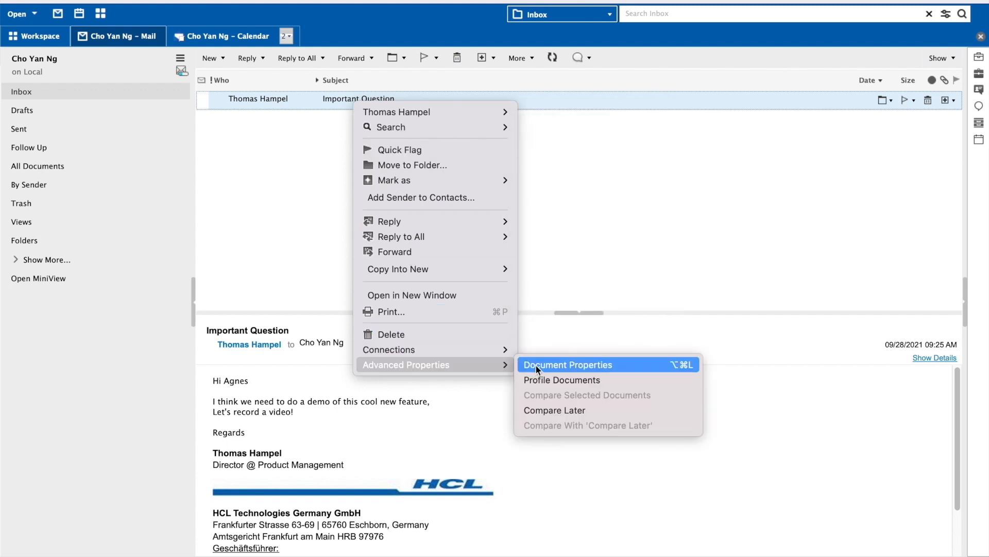
left_click(536, 365)
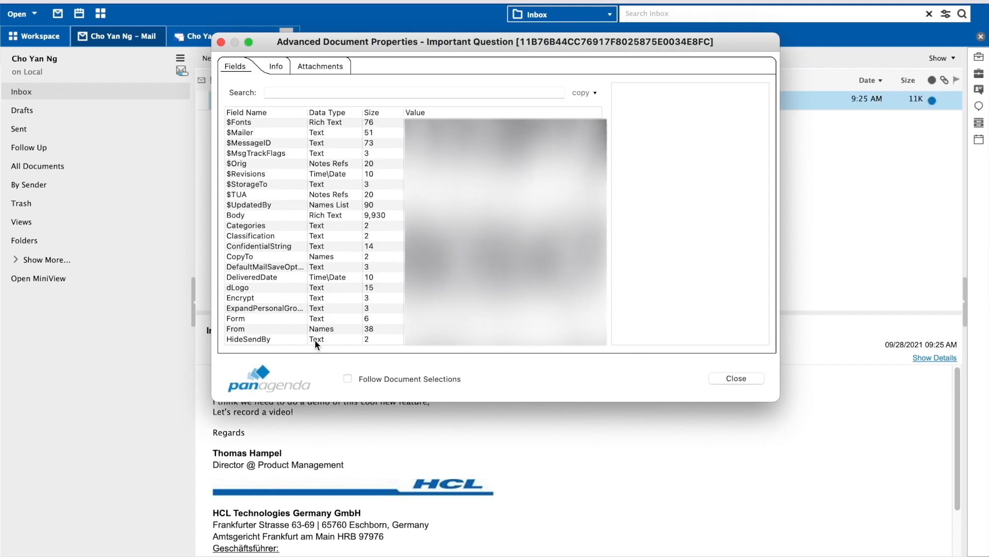
scroll(314, 339, "down", 5)
scroll(316, 341, "down", 4)
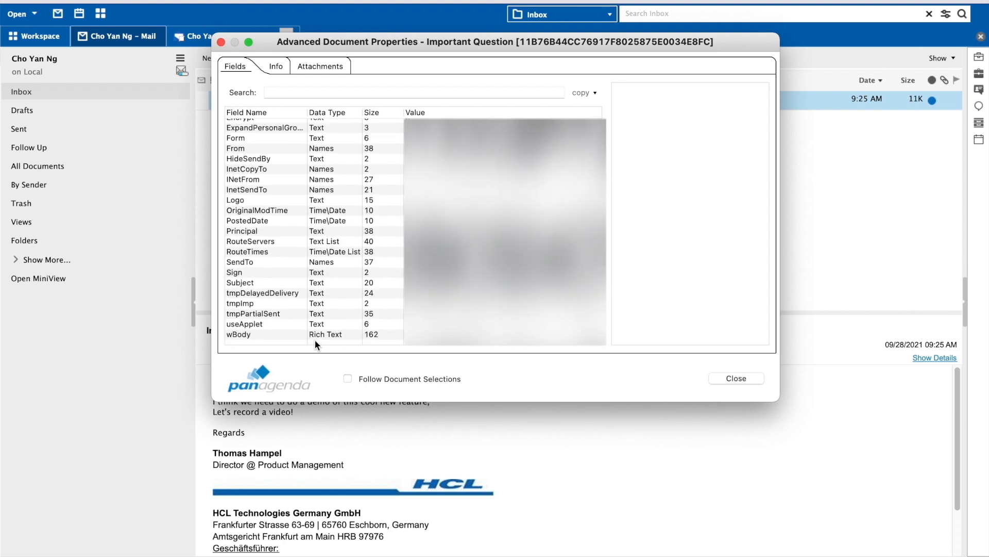
scroll(314, 343, "up", 3)
scroll(315, 339, "up", 3)
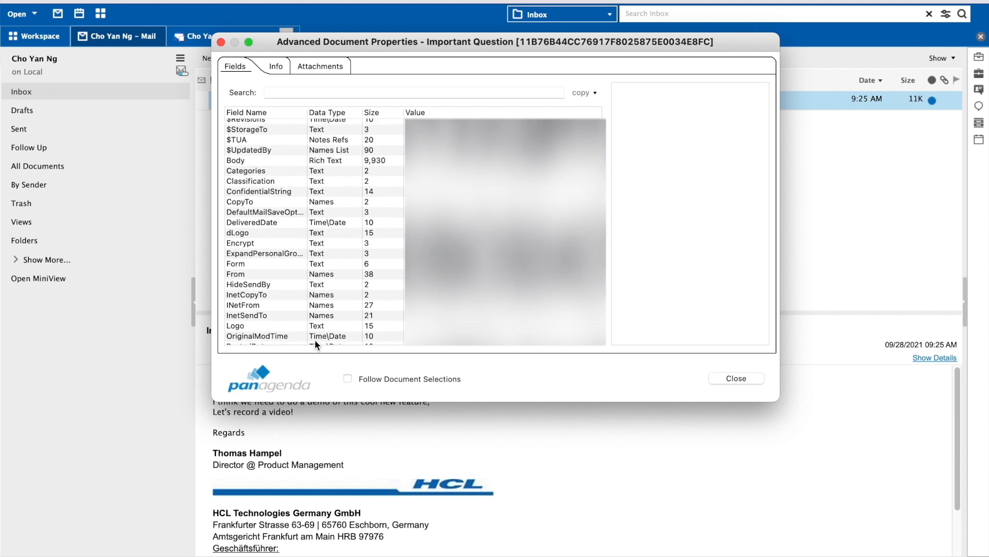
scroll(315, 339, "up", 2)
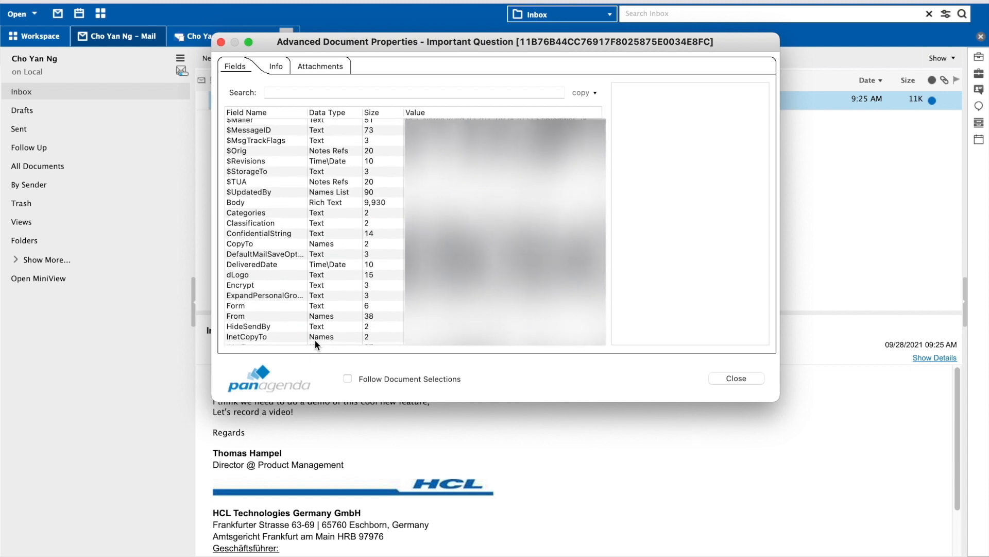